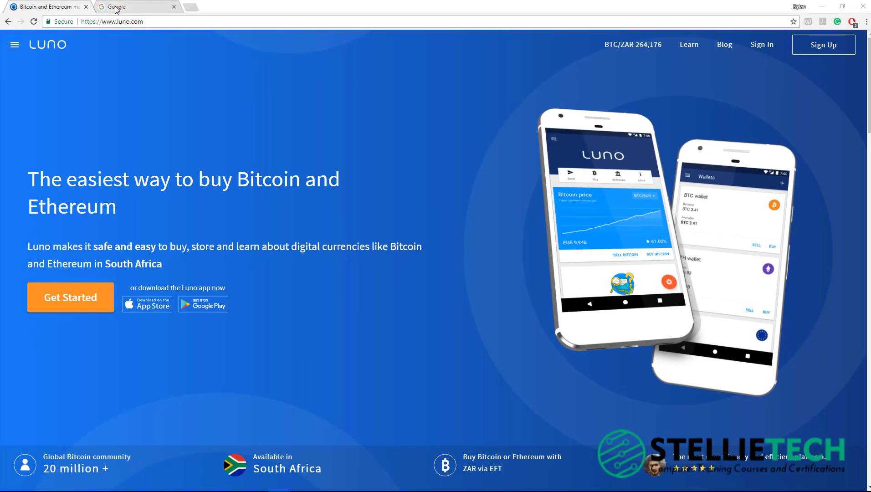
- Search Google for 'Luno' from the Google tab
click(110, 7)
text(Luno)
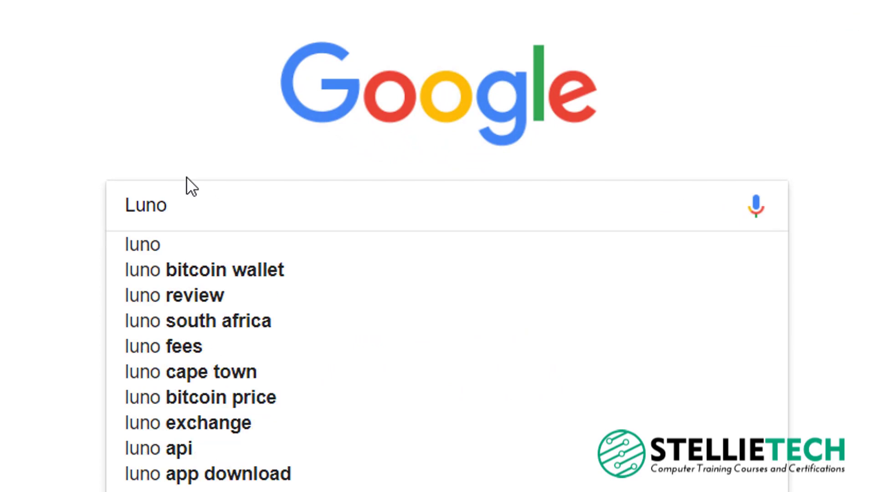
key(Escape)
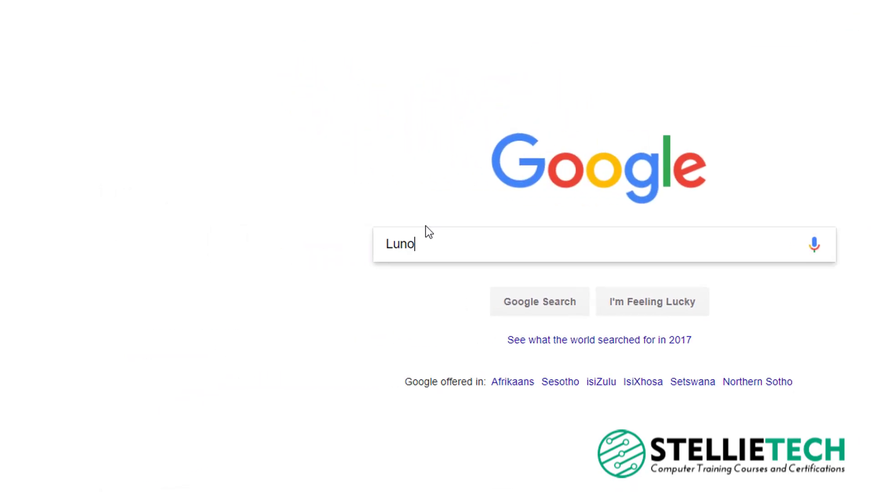
key(Return)
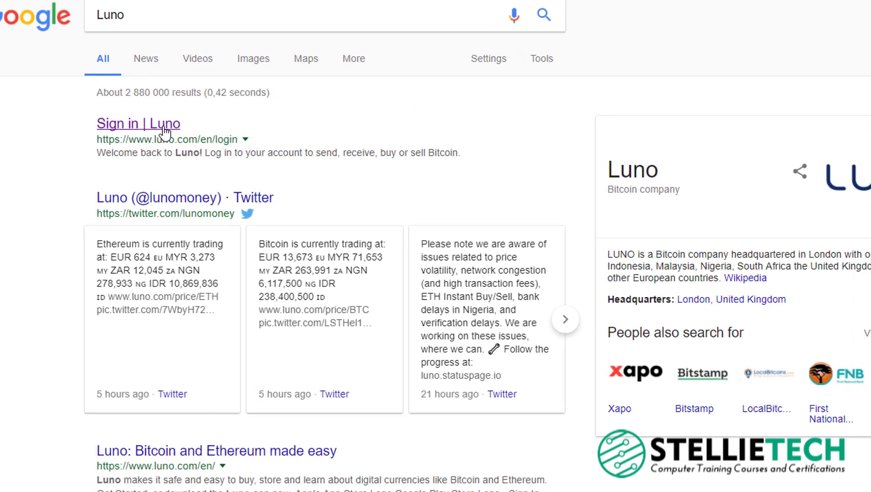
- Open the 'Sign in | Luno' result, look at the signup form, and return to sign-in
click(164, 131)
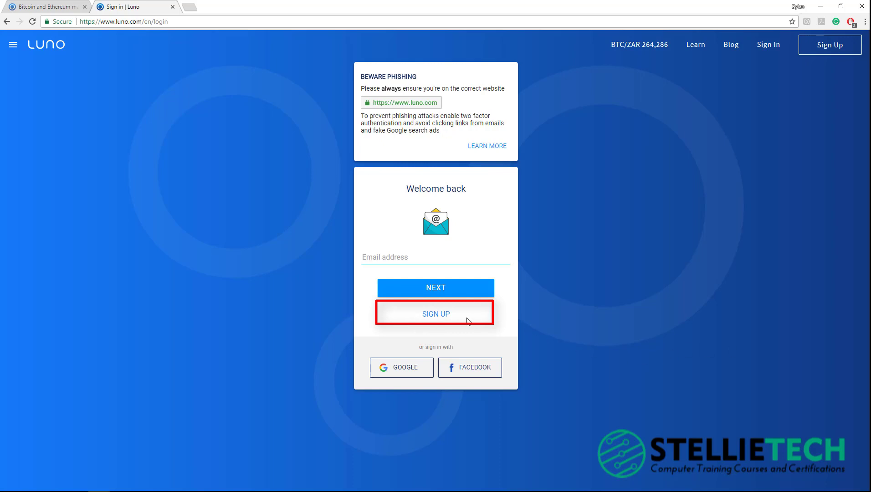
click(444, 317)
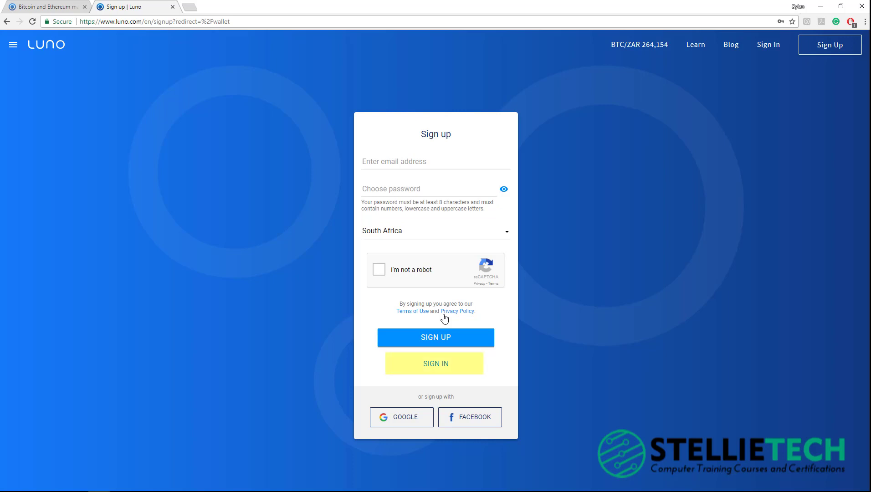
click(440, 366)
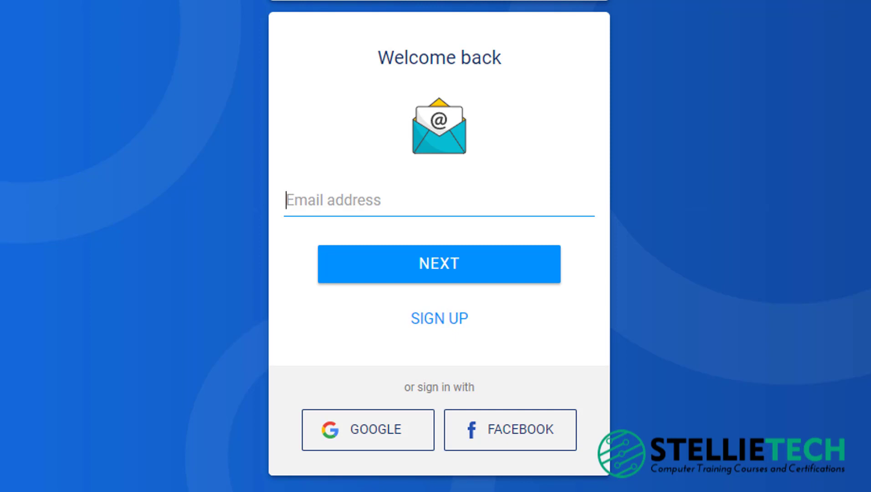
- Fill in the account email from the saved suggestion and continue to the next step
click(419, 209)
text(d)
click(393, 229)
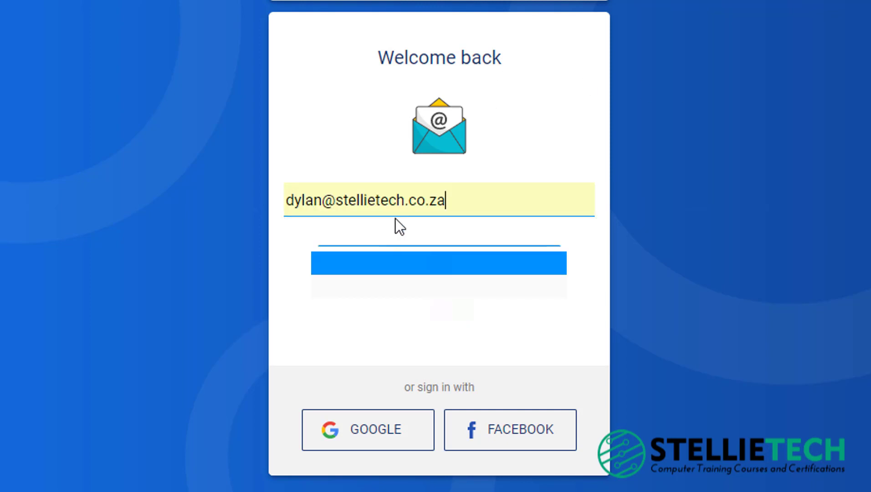
click(417, 262)
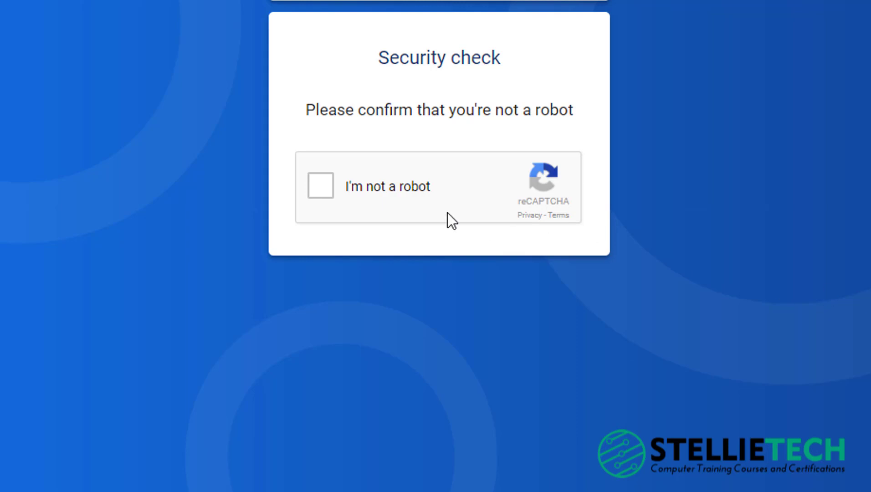
- Pass the reCAPTCHA by selecting the four store-front images and verifying
click(320, 187)
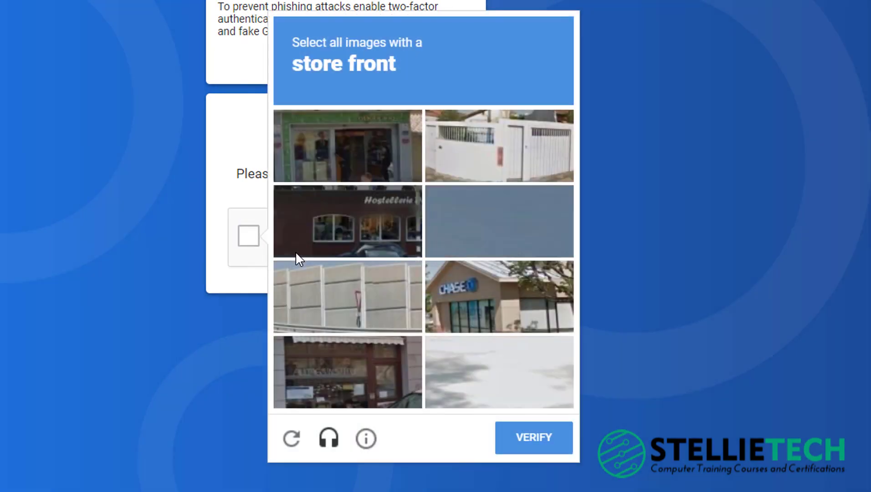
click(327, 172)
click(332, 194)
click(474, 294)
click(351, 366)
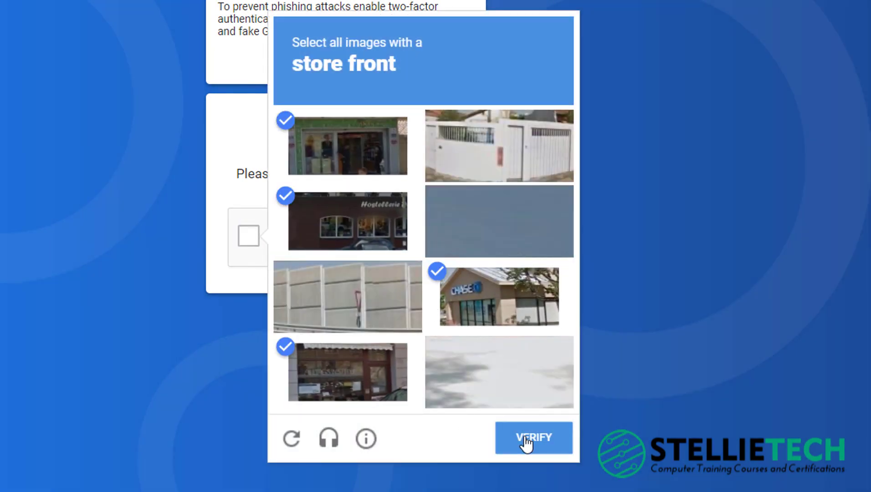
click(527, 440)
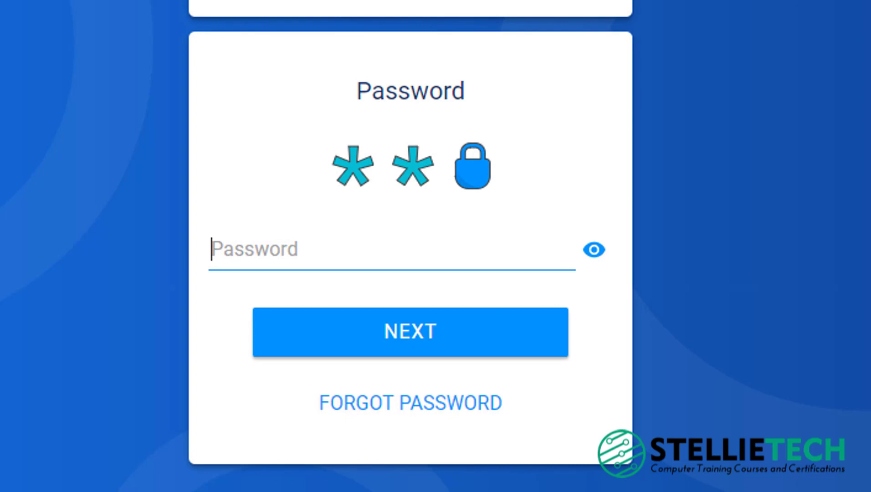
- Enter the account password in Luno's Password field
click(391, 243)
text(*****)
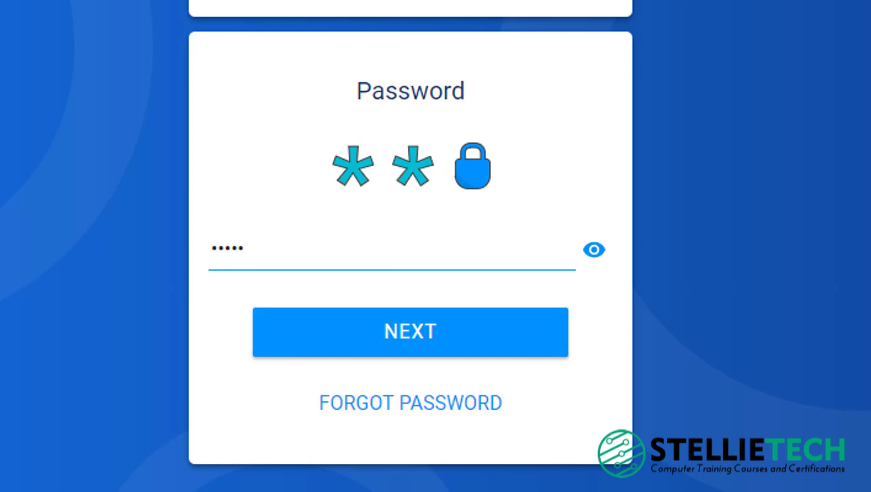
text(*********************)
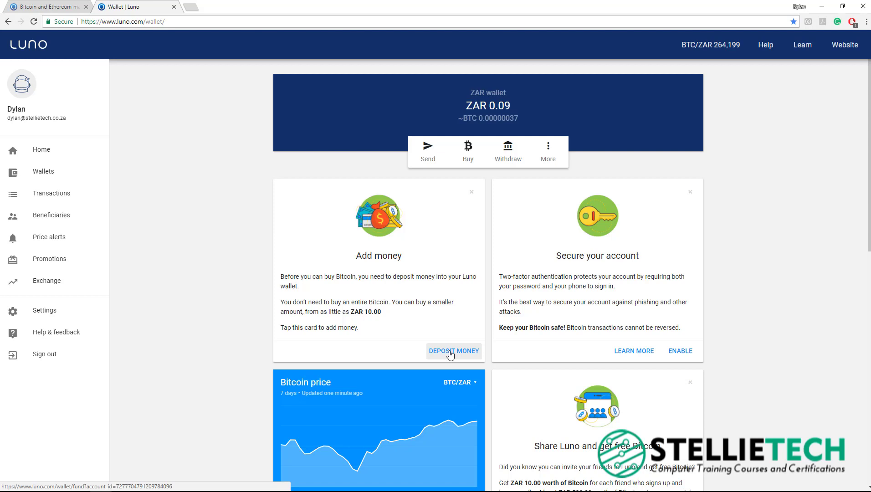
- Start a ZAR wallet deposit and step through the deposit guide to the bank list
click(548, 155)
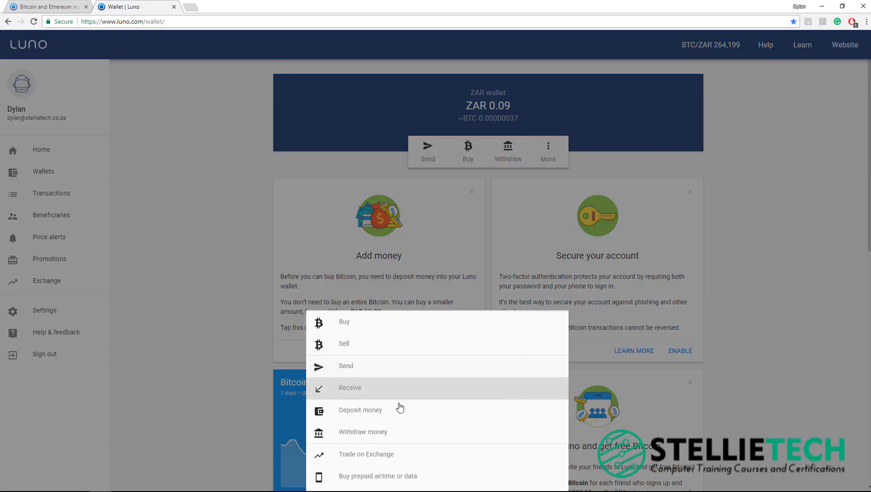
click(396, 413)
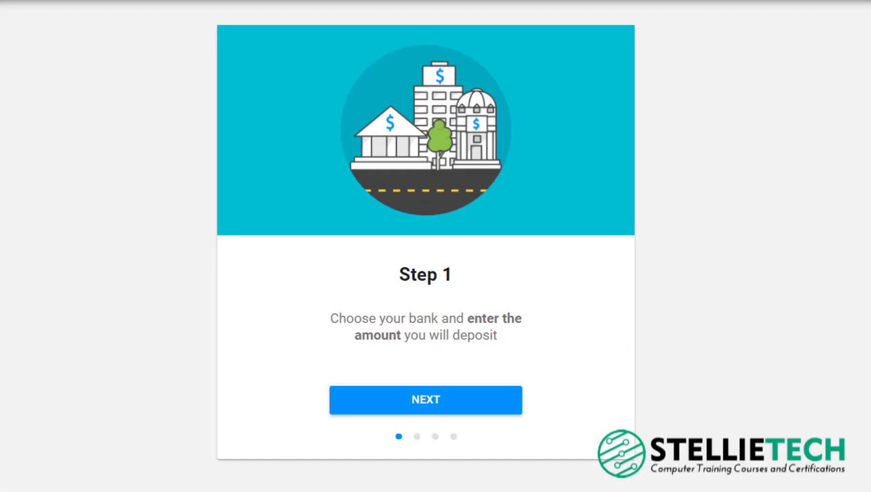
click(501, 405)
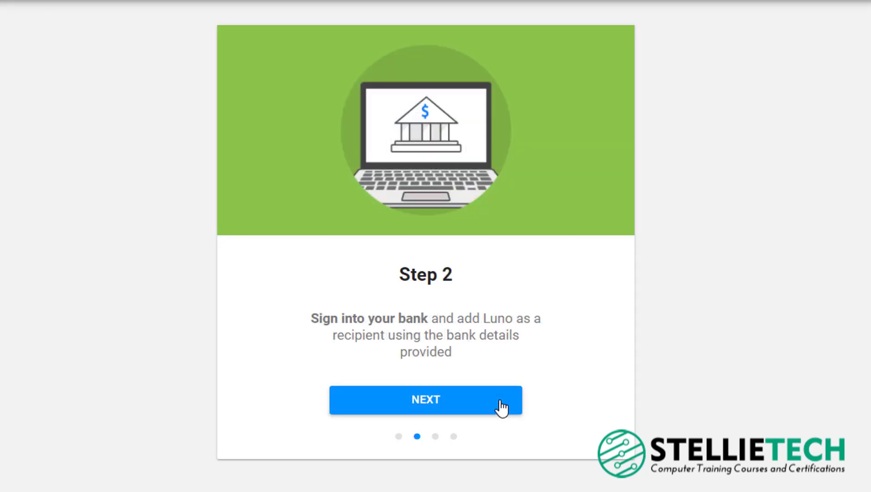
click(501, 407)
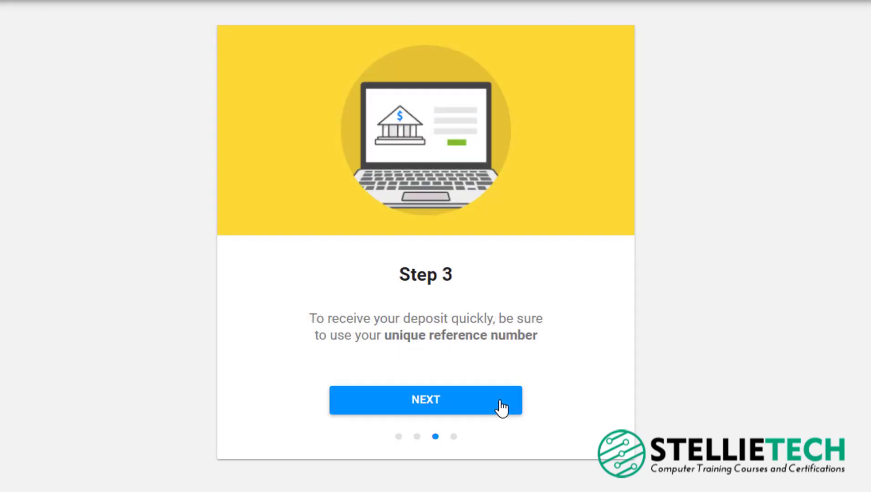
click(501, 406)
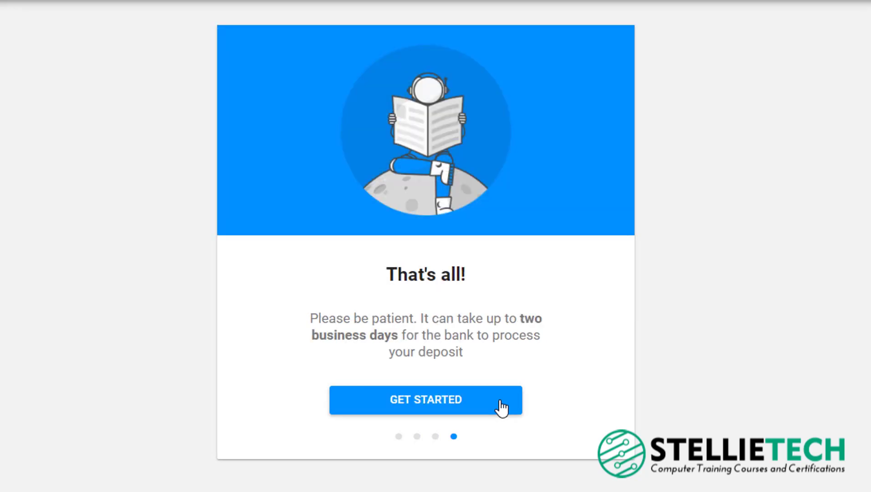
click(501, 406)
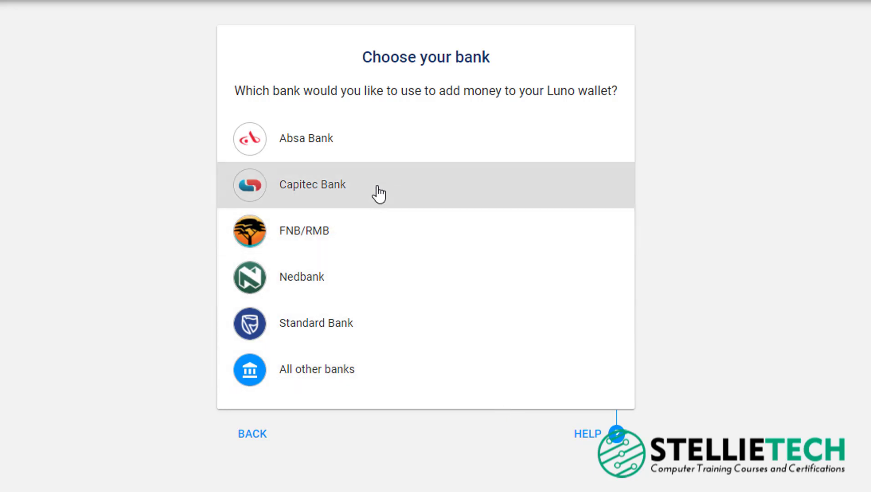
- Choose Capitec Bank and enter a ZAR 2000 deposit amount
click(378, 194)
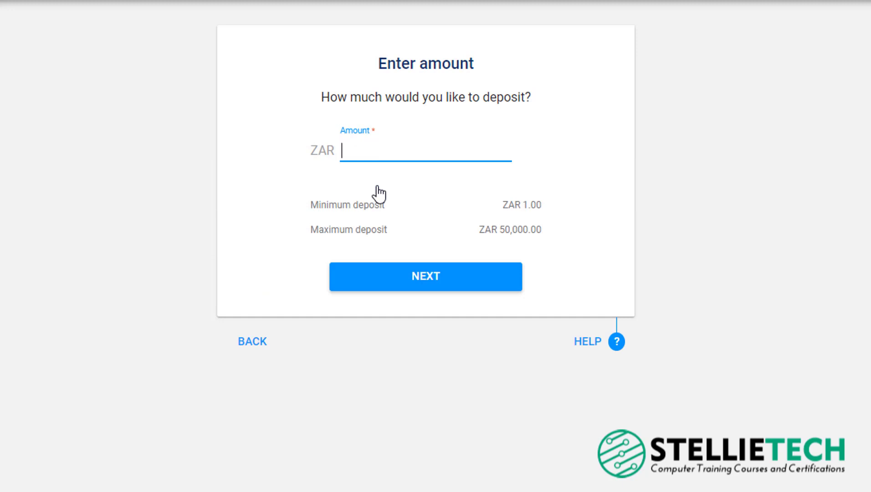
text(2000)
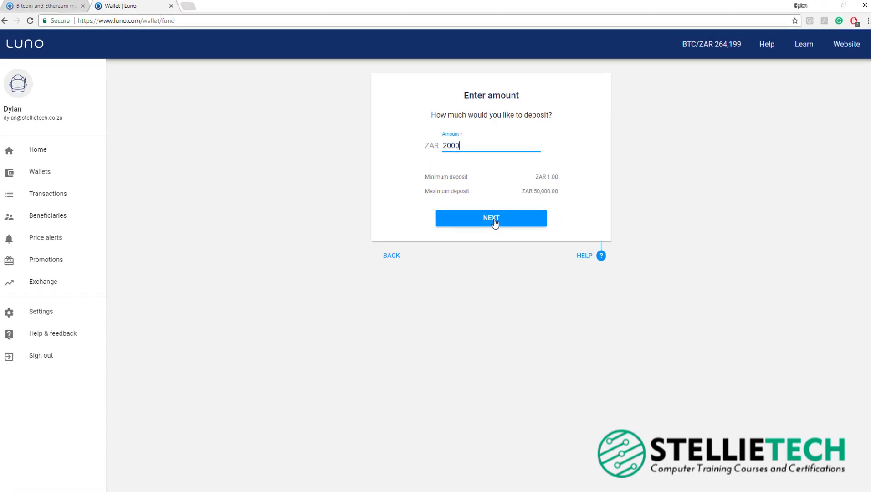
click(494, 218)
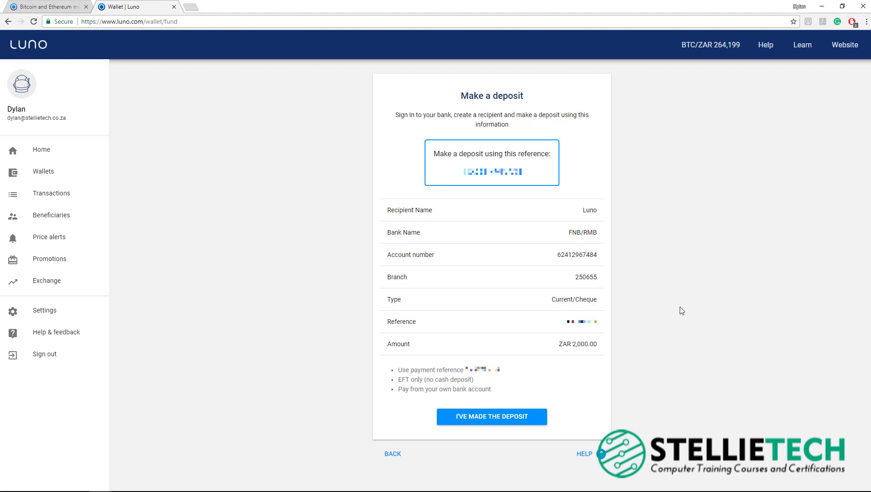
- Confirm the ZAR 2,000 deposit was made and dismiss the awaiting-deposit notice
click(487, 418)
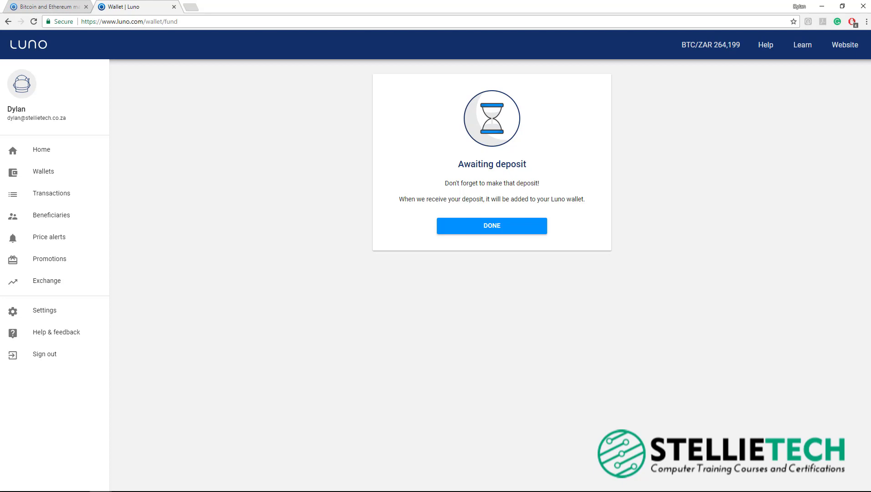
click(499, 224)
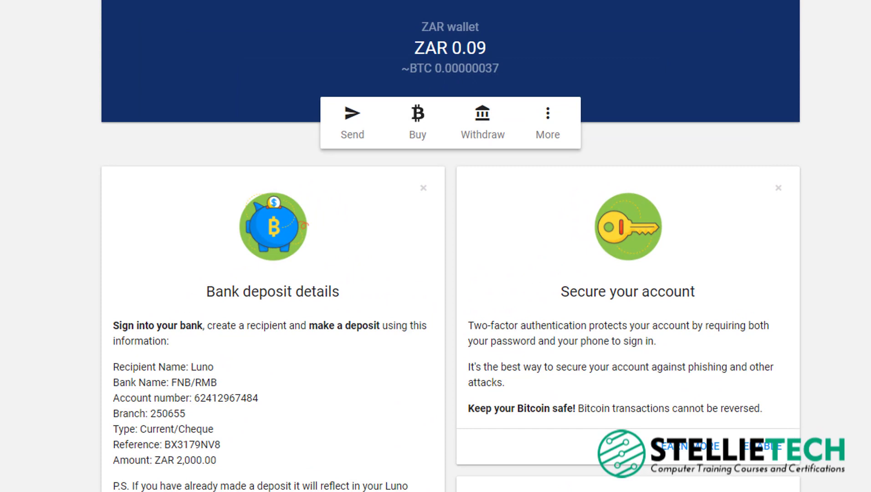
- Choose Buy Bitcoin with ZAR, enter 1500 as the amount, and proceed
click(419, 125)
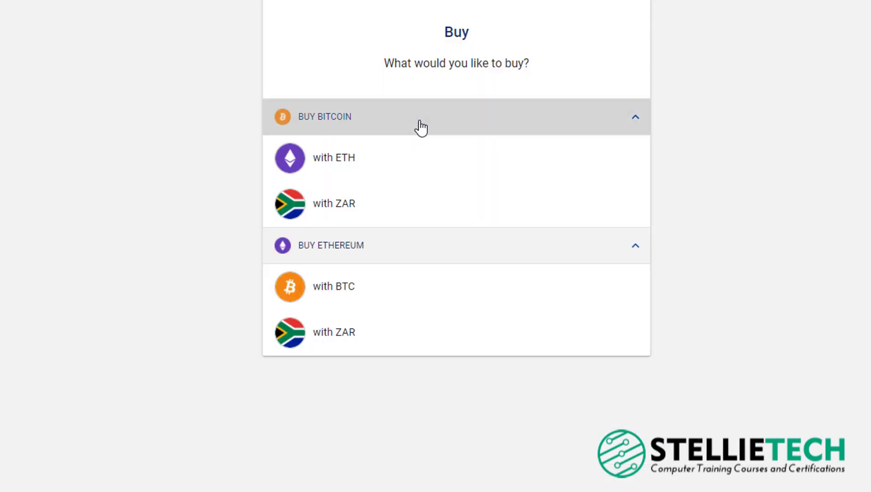
click(396, 208)
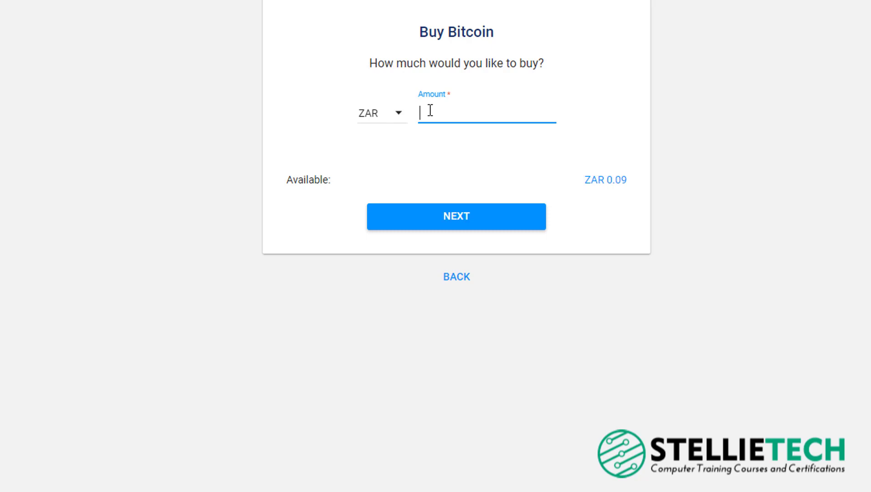
text(1500)
click(517, 218)
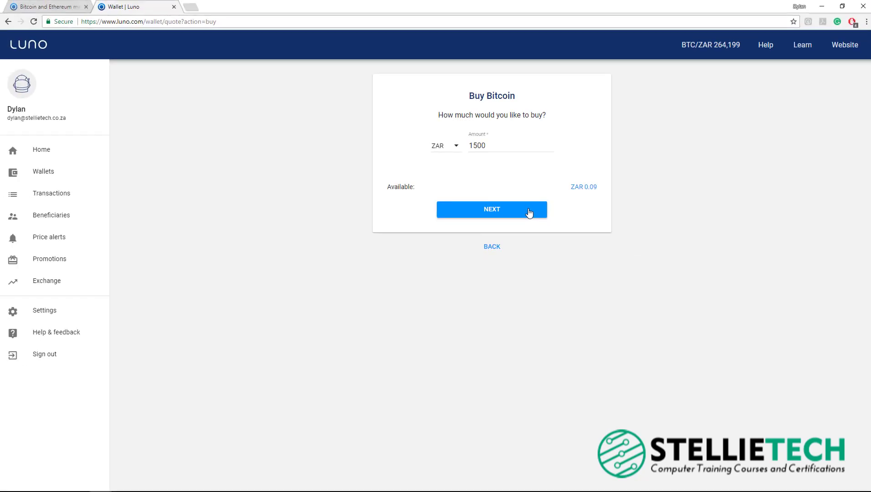
- View all Luno wallets, then switch to the Bittrex Account Balances tab
click(57, 175)
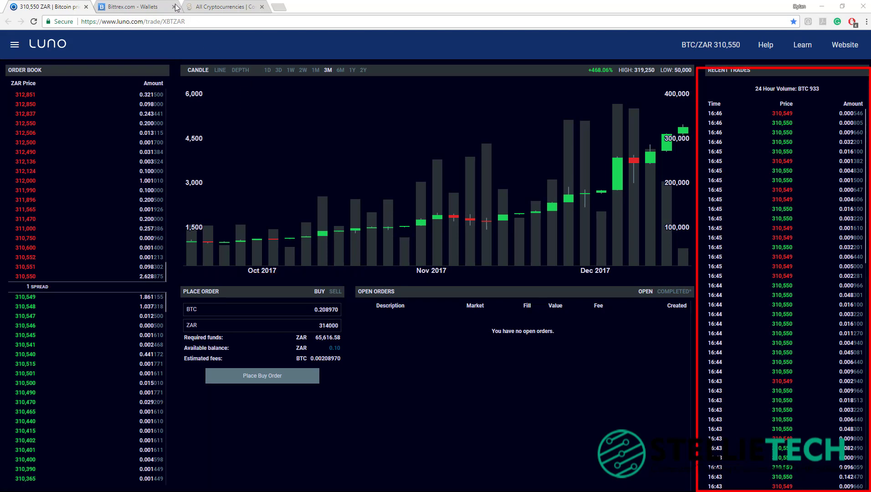
click(144, 5)
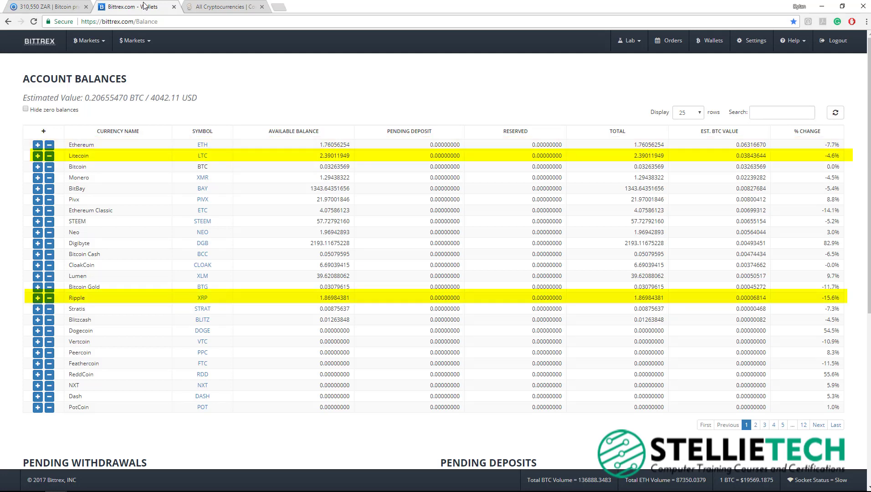
- Switch to the CoinMarketCap All Cryptocurrencies tab and scroll down the coin table
click(207, 7)
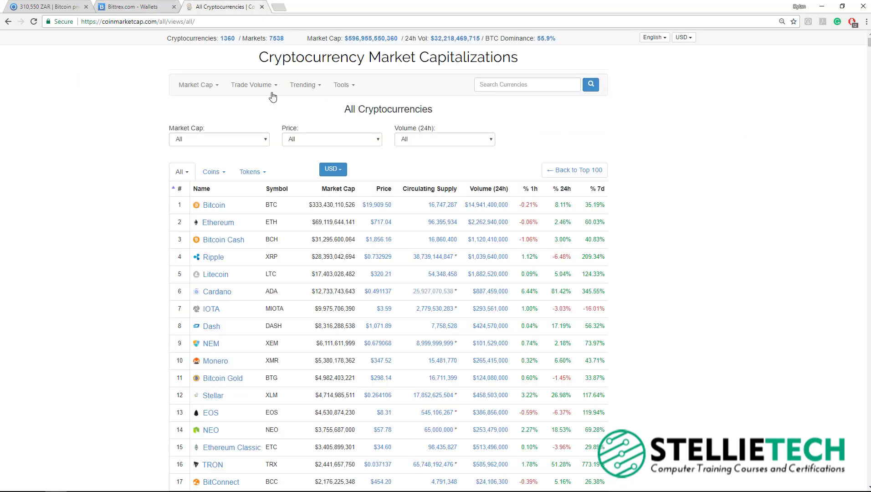
scroll(331, 233, down, 8)
scroll(330, 232, down, 3)
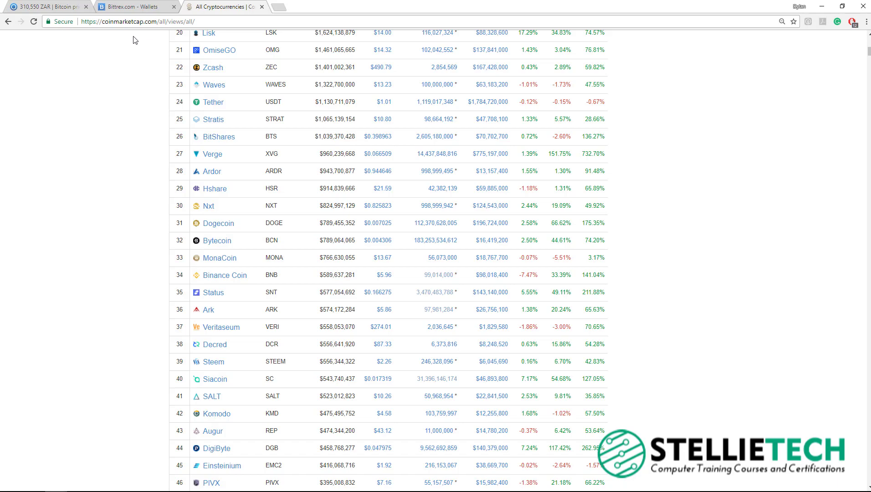
- Switch back to the Luno BTC/ZAR trading page in the first tab, showing the order book and chart
click(54, 6)
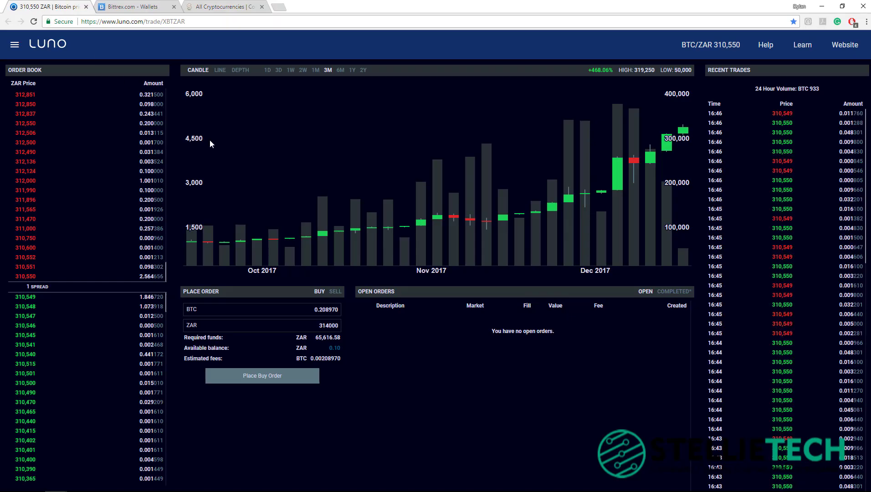